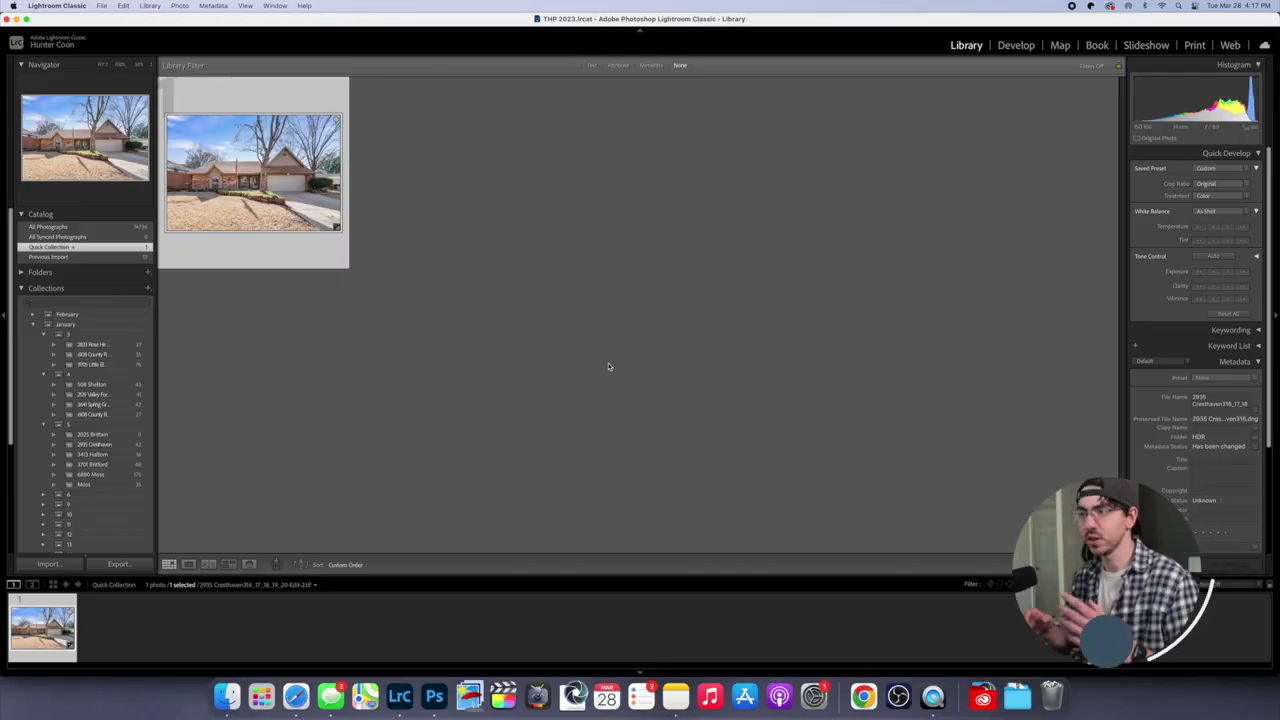
Step: Open the 2935 Cresthaven house photo in Loupe view, then move it into Develop
{"action": "double_click", "coordinate": [176, 112]}
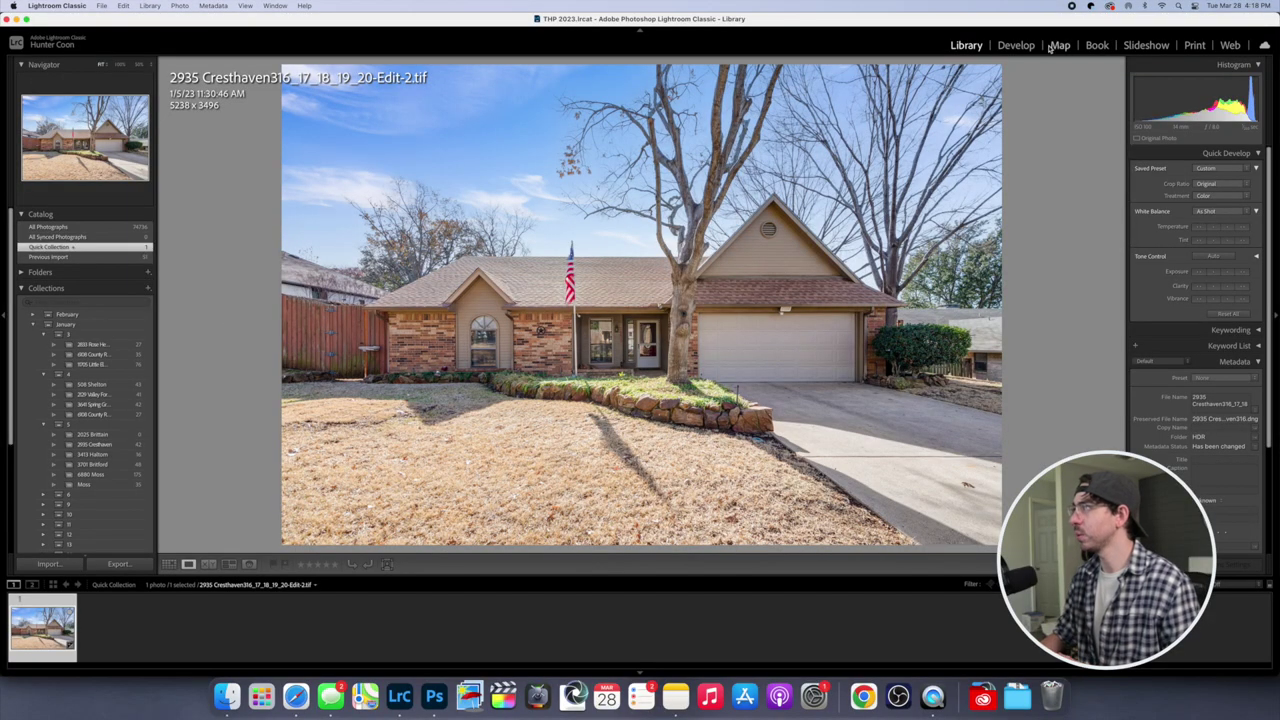
{"action": "left_click", "coordinate": [1015, 45]}
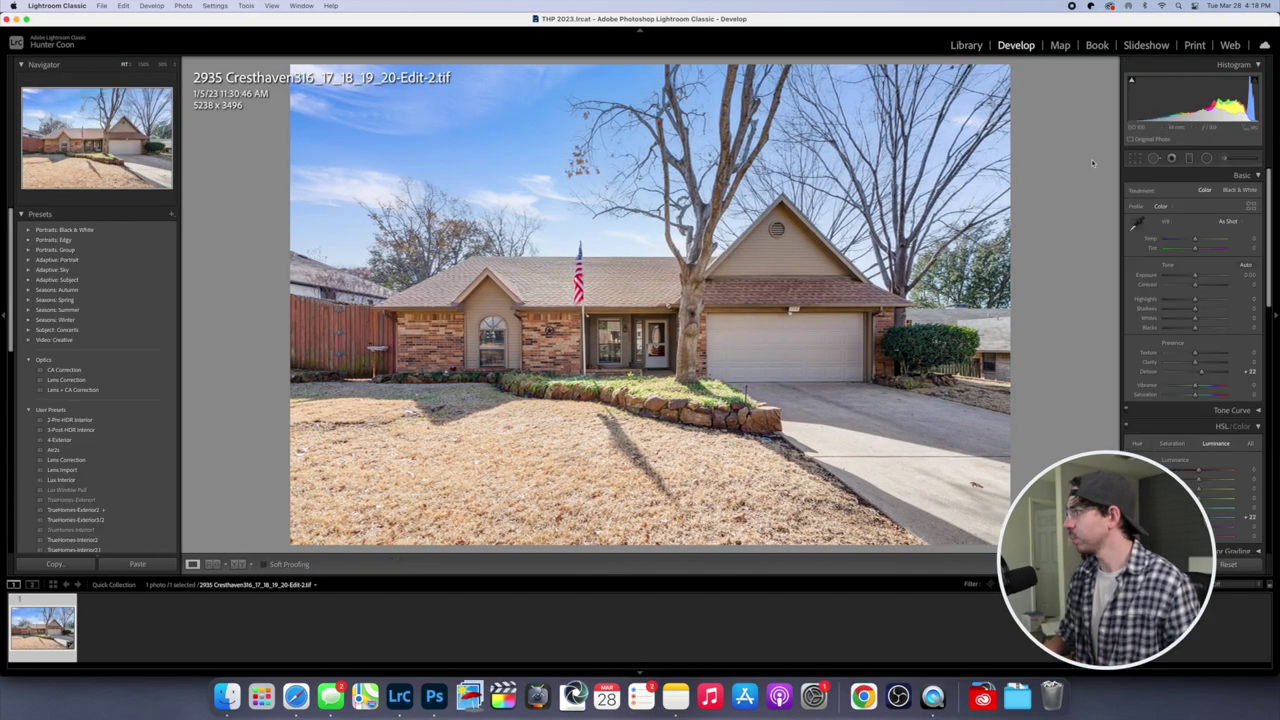
Step: Start a brush mask with the Grass Greening effect (Tint +75, Exposure −0.75, Saturation +15)
{"action": "left_click", "coordinate": [1222, 158]}
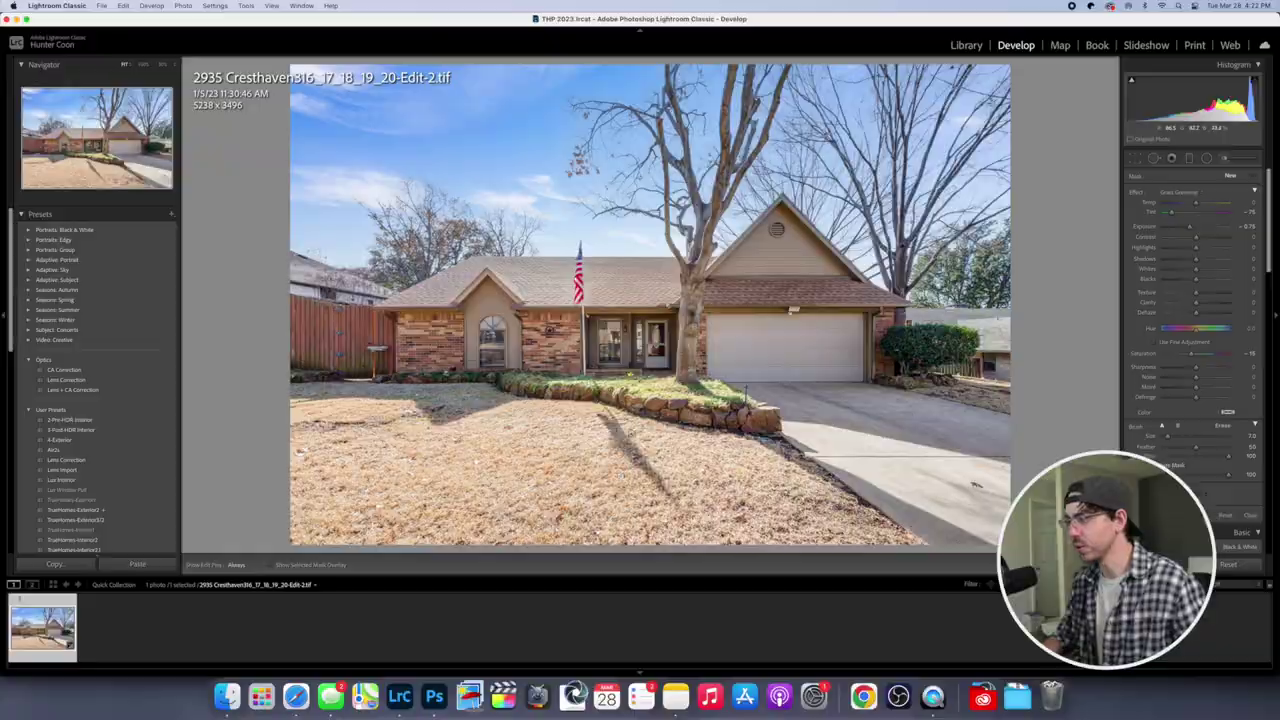
Step: Shrink the brush slightly, toggle the mask pins, and paint Grass Greening across the front lawn
{"action": "key", "text": "bracketleft"}
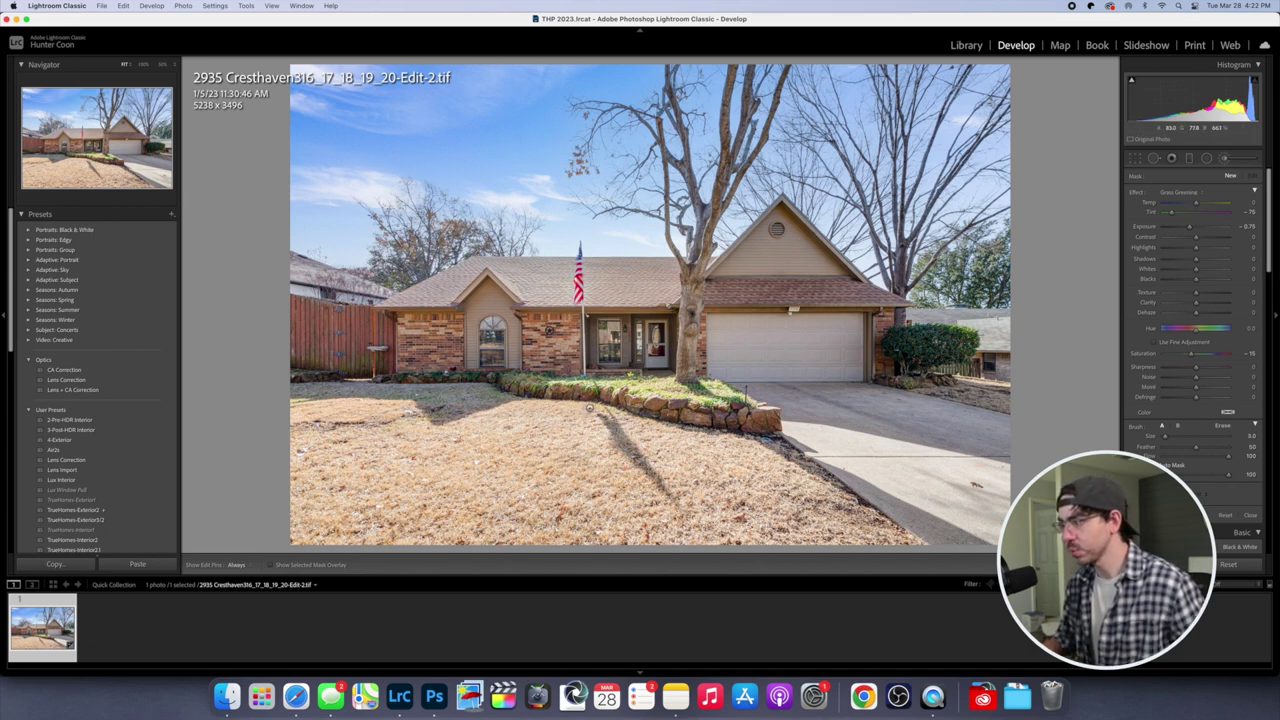
{"action": "key", "text": "h"}
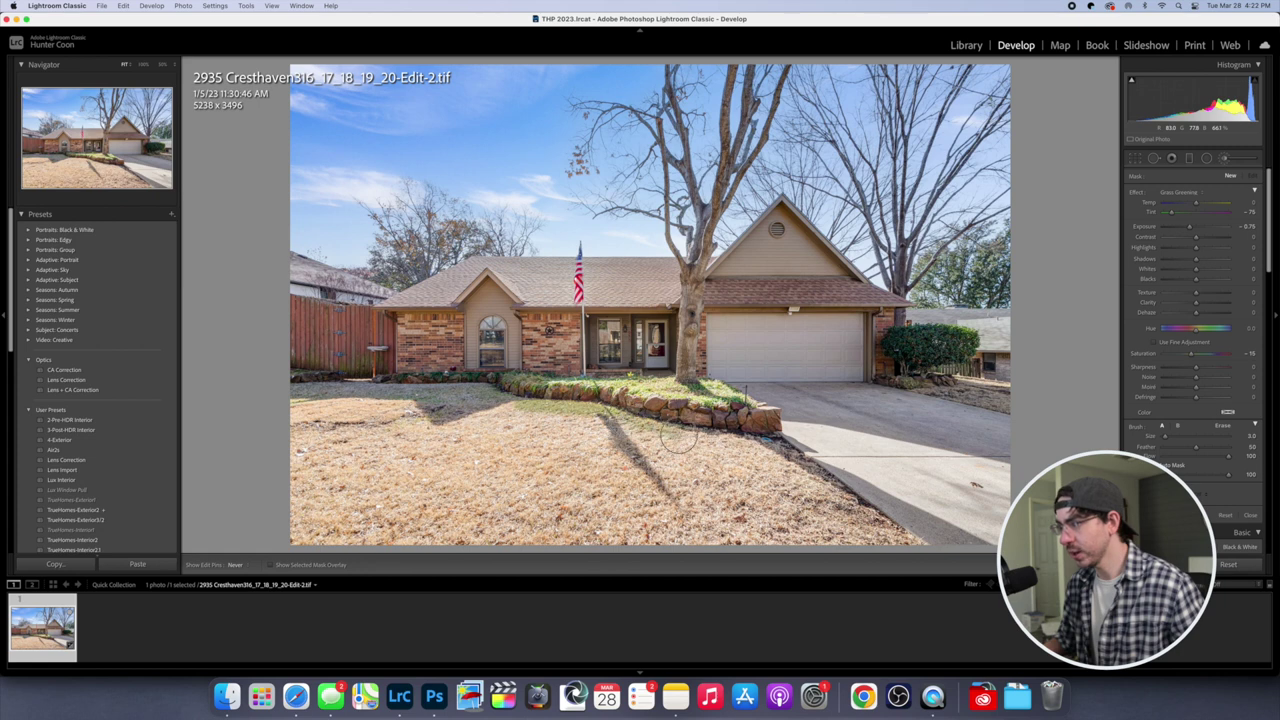
{"action": "key", "text": "h"}
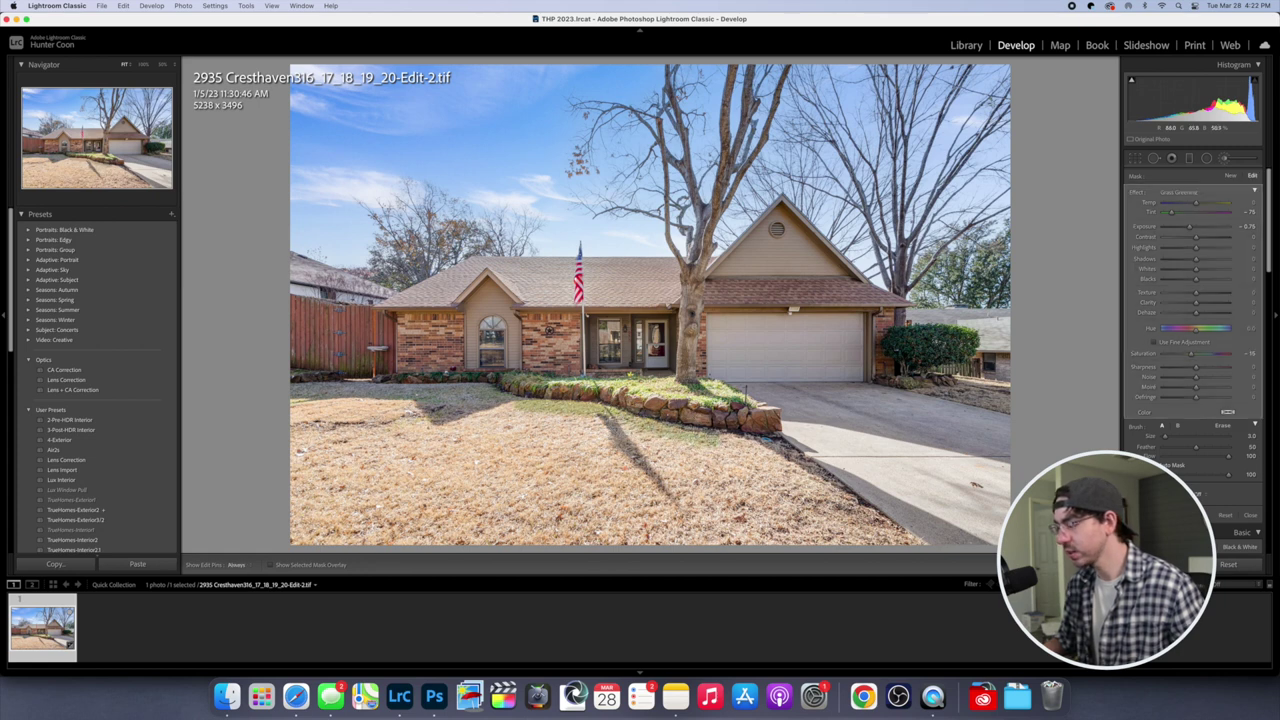
{"action": "key", "text": "h"}
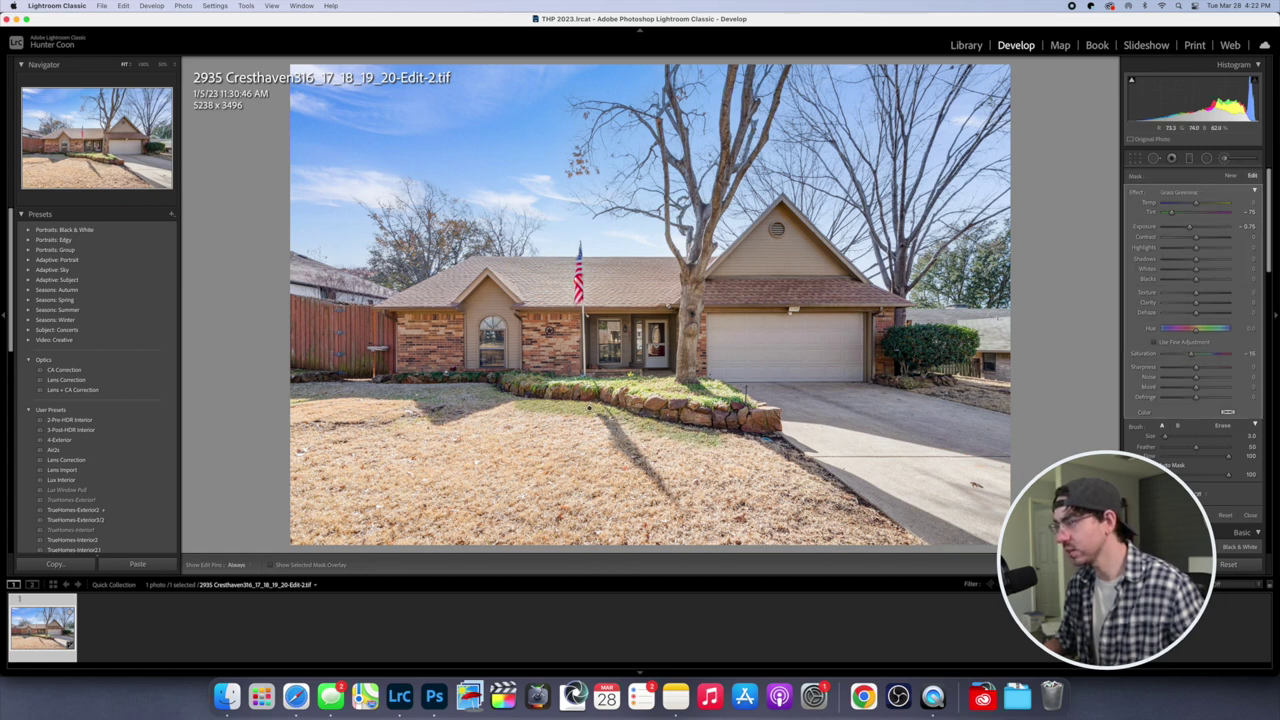
{"action": "key", "text": "h"}
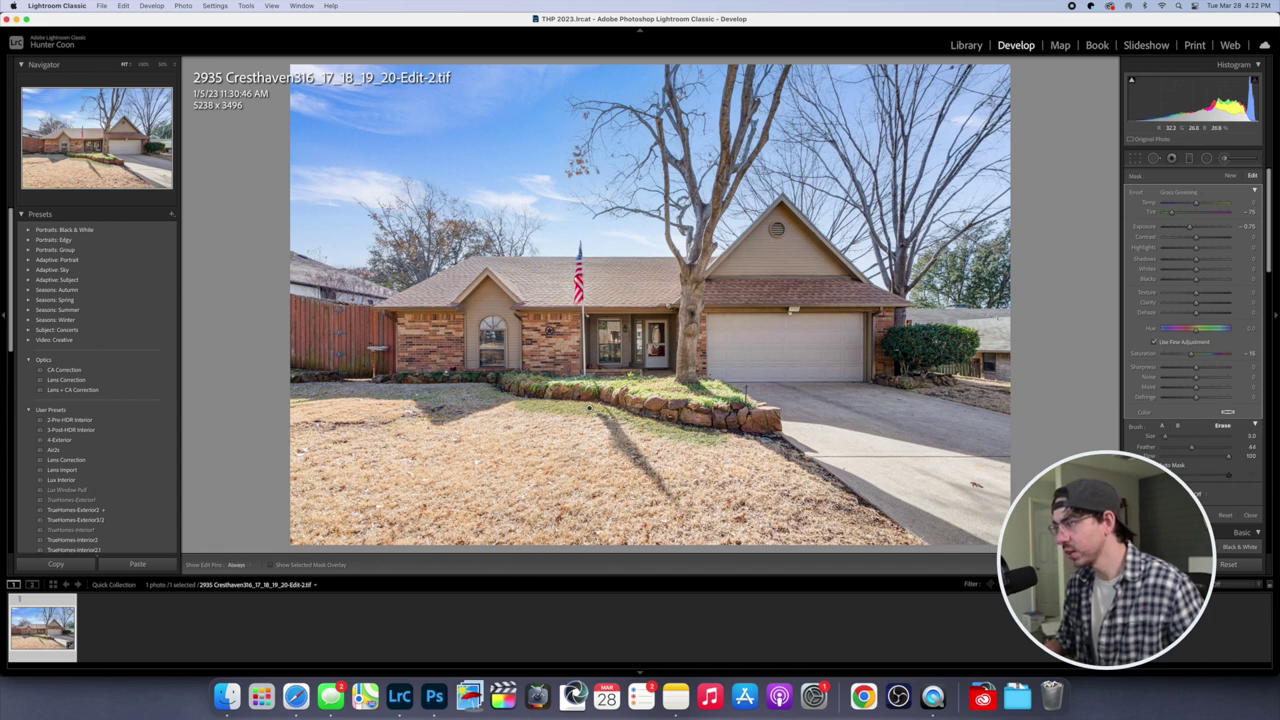
{"action": "key", "text": "h"}
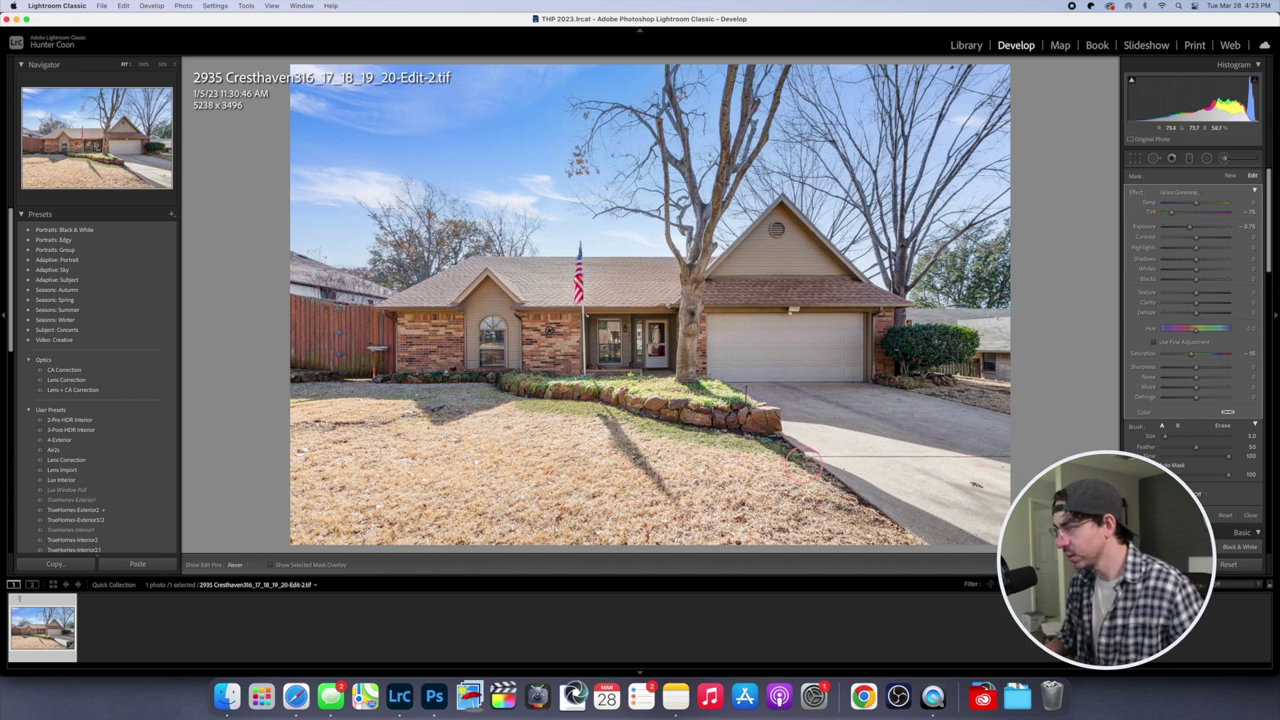
{"action": "mouse_move", "coordinate": [833, 478]}
{"action": "left_mouse_down"}
{"action": "mouse_move", "coordinate": [900, 546]}
{"action": "mouse_move", "coordinate": [865, 546]}
{"action": "mouse_move", "coordinate": [773, 483]}
{"action": "mouse_move", "coordinate": [840, 491]}
{"action": "mouse_move", "coordinate": [758, 458]}
{"action": "mouse_move", "coordinate": [485, 410]}
{"action": "left_mouse_up"}
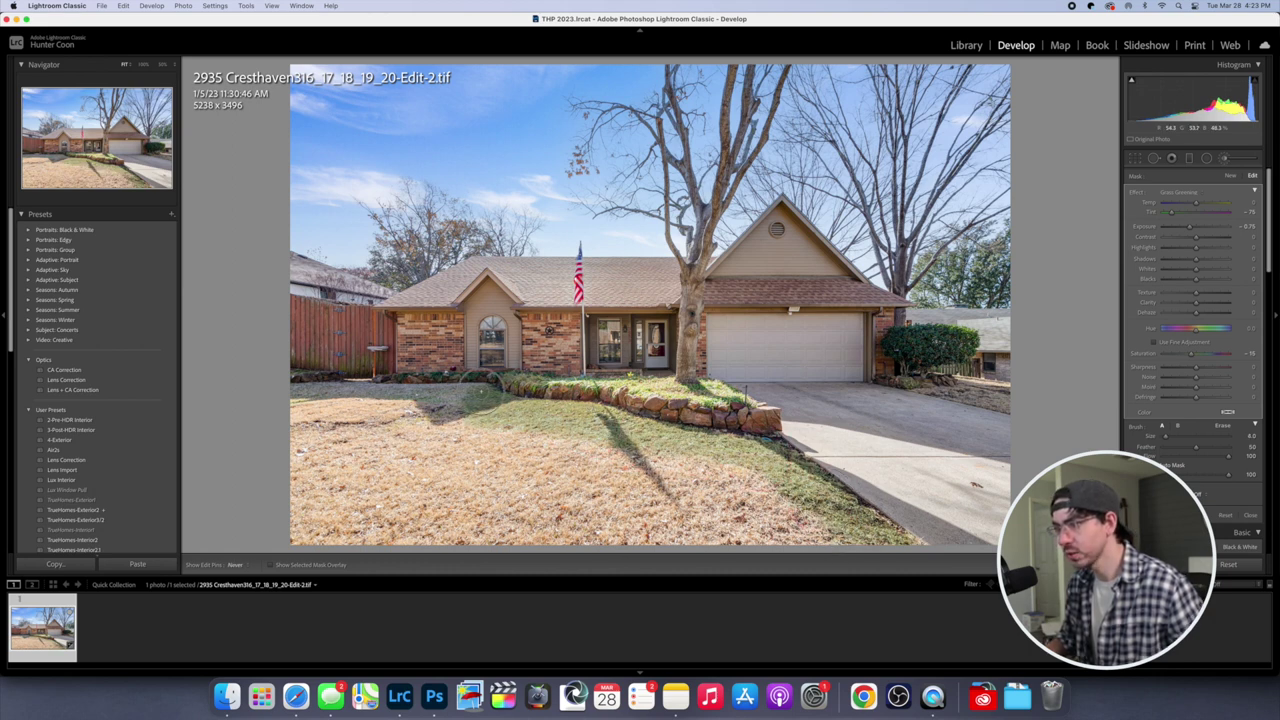
{"action": "mouse_move", "coordinate": [477, 391]}
{"action": "left_mouse_down"}
{"action": "mouse_move", "coordinate": [295, 393]}
{"action": "mouse_move", "coordinate": [470, 440]}
{"action": "mouse_move", "coordinate": [430, 420]}
{"action": "mouse_move", "coordinate": [580, 447]}
{"action": "mouse_move", "coordinate": [600, 470]}
{"action": "mouse_move", "coordinate": [300, 490]}
{"action": "mouse_move", "coordinate": [430, 535]}
{"action": "mouse_move", "coordinate": [700, 515]}
{"action": "mouse_move", "coordinate": [740, 495]}
{"action": "mouse_move", "coordinate": [820, 520]}
{"action": "mouse_move", "coordinate": [720, 530]}
{"action": "mouse_move", "coordinate": [680, 558]}
{"action": "left_mouse_up"}
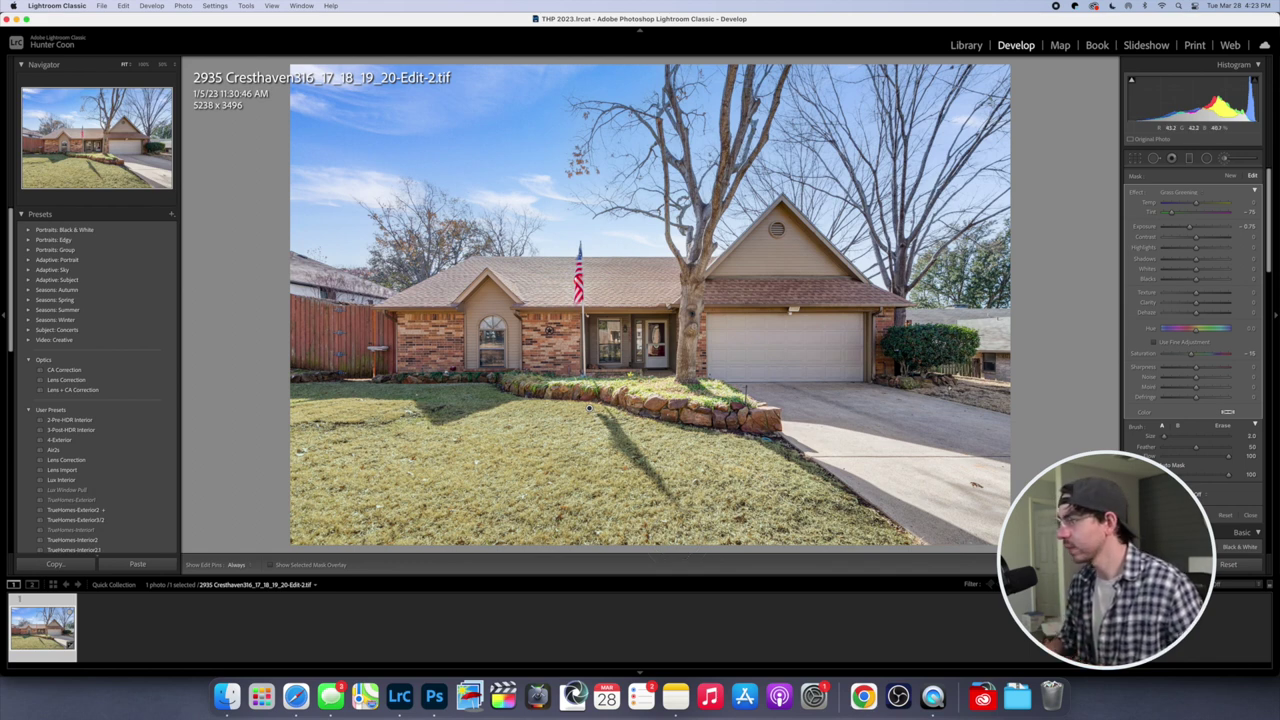
Step: Hide the mask pins, return to the Grid, and create a virtual copy of the house photo
{"action": "key", "text": "h"}
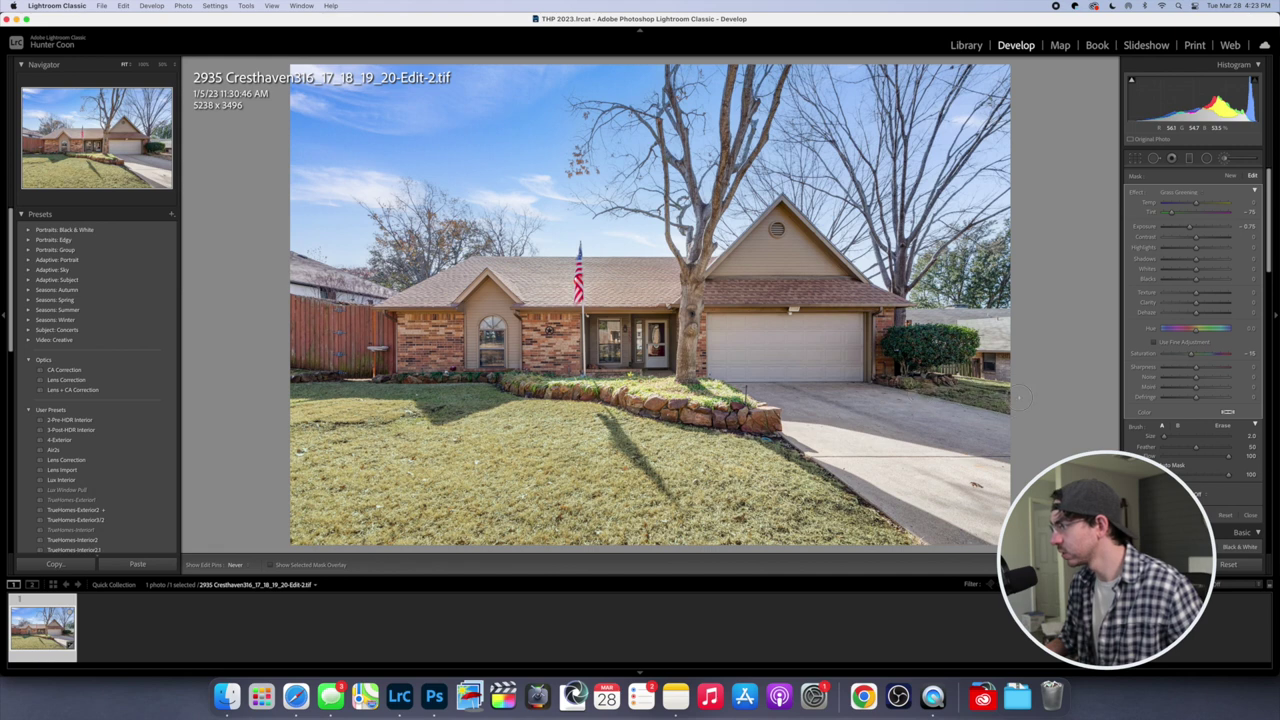
{"action": "key", "text": "alt"}
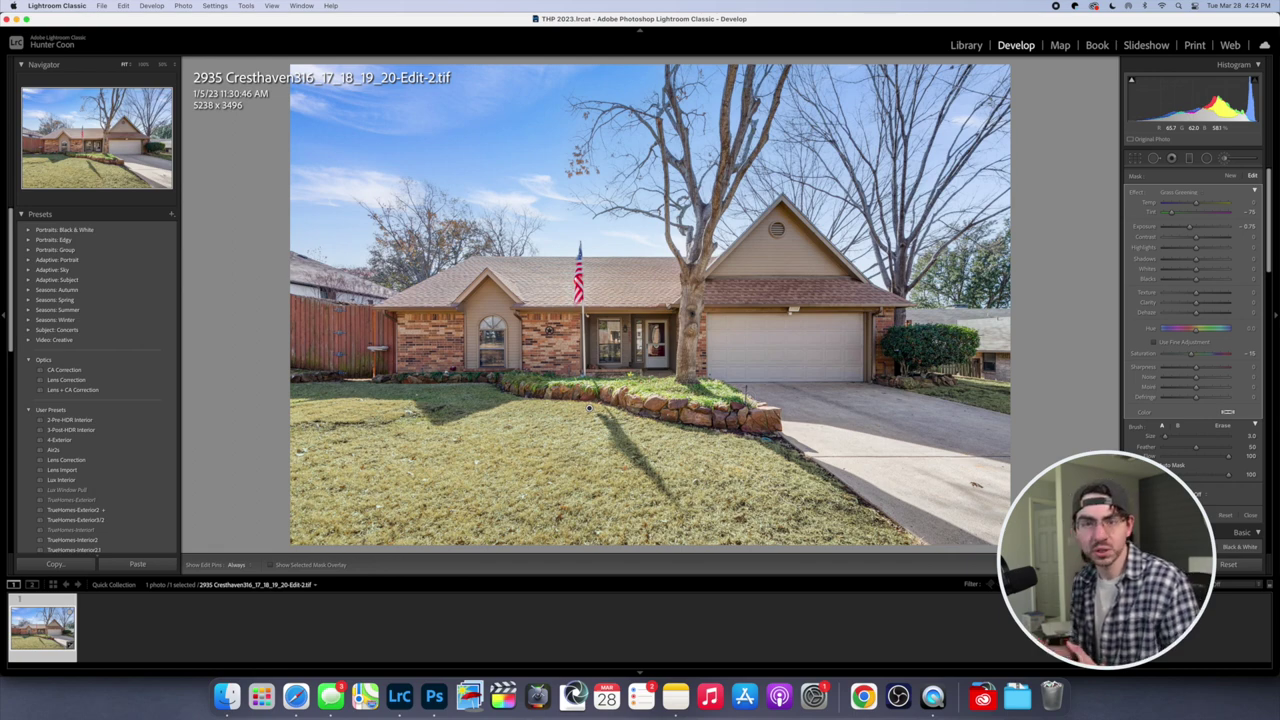
{"action": "key", "text": "g"}
{"action": "right_click", "coordinate": [286, 170]}
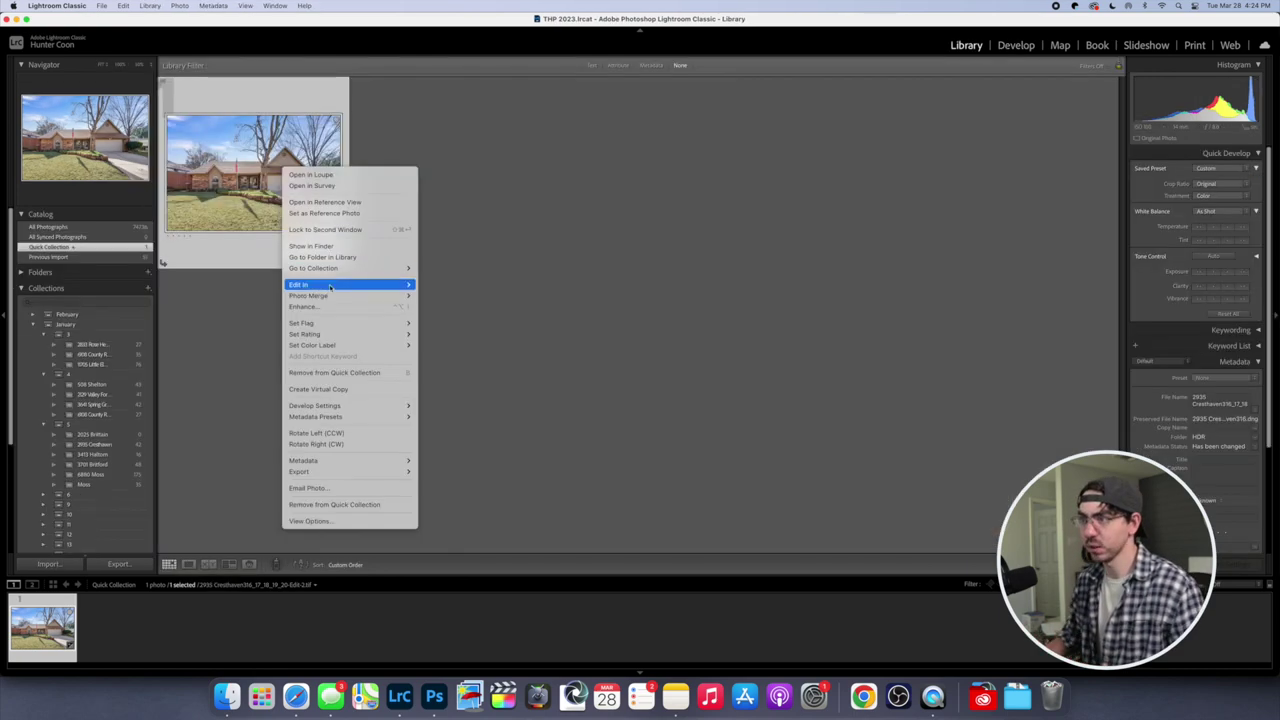
{"action": "left_click", "coordinate": [338, 390]}
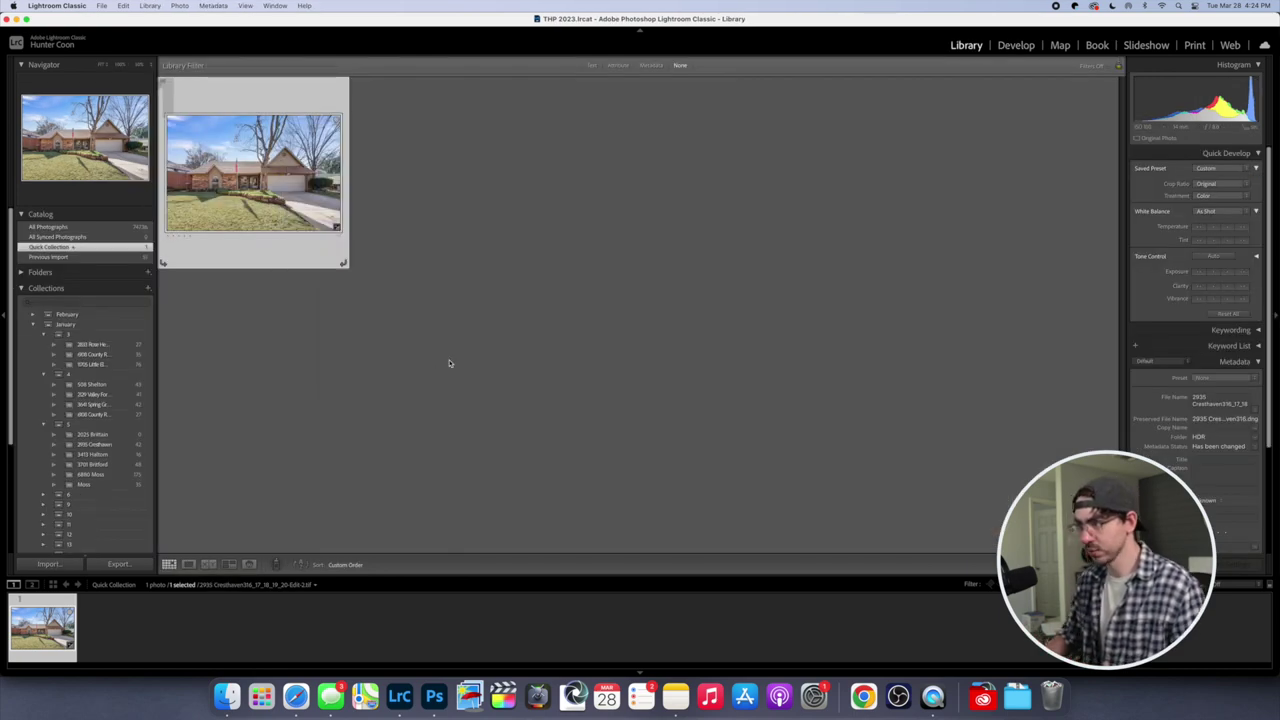
Step: Send the original yellow-lawn photo to Adobe Photoshop 2022 for editing
{"action": "right_click", "coordinate": [298, 190]}
{"action": "mouse_move", "coordinate": [405, 307]}
{"action": "left_click", "coordinate": [468, 309]}
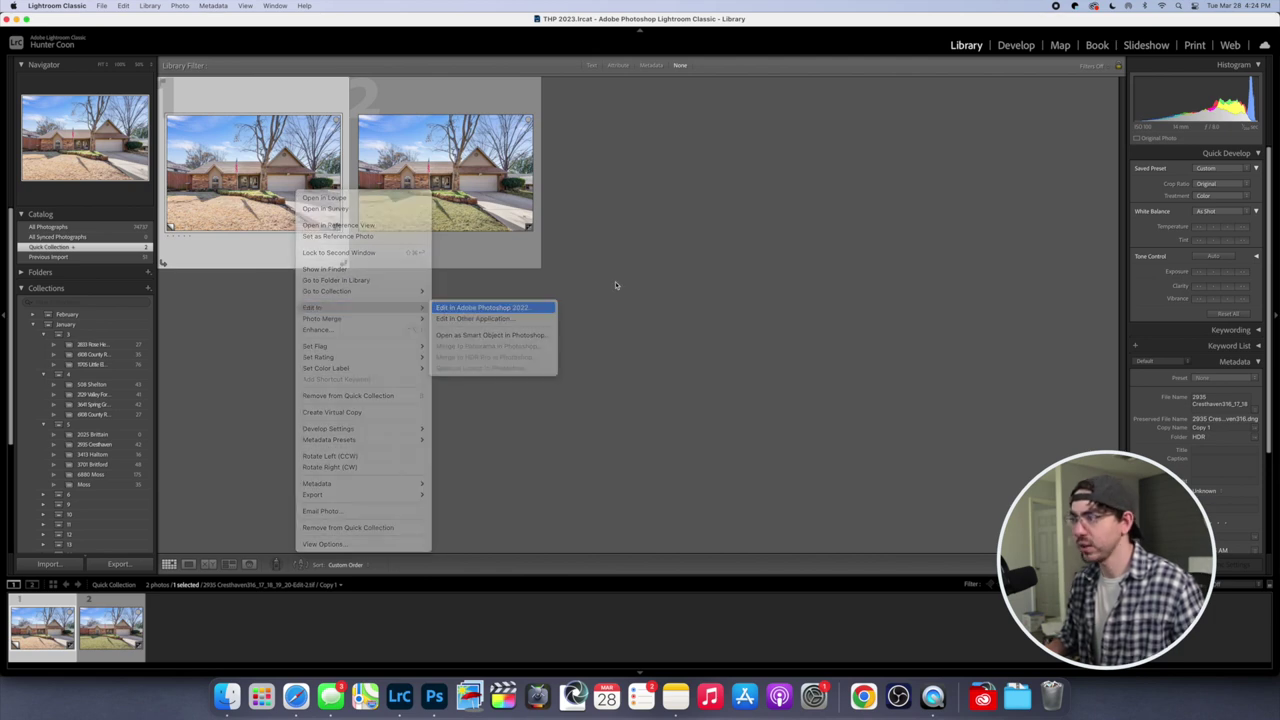
{"action": "left_click", "coordinate": [700, 290]}
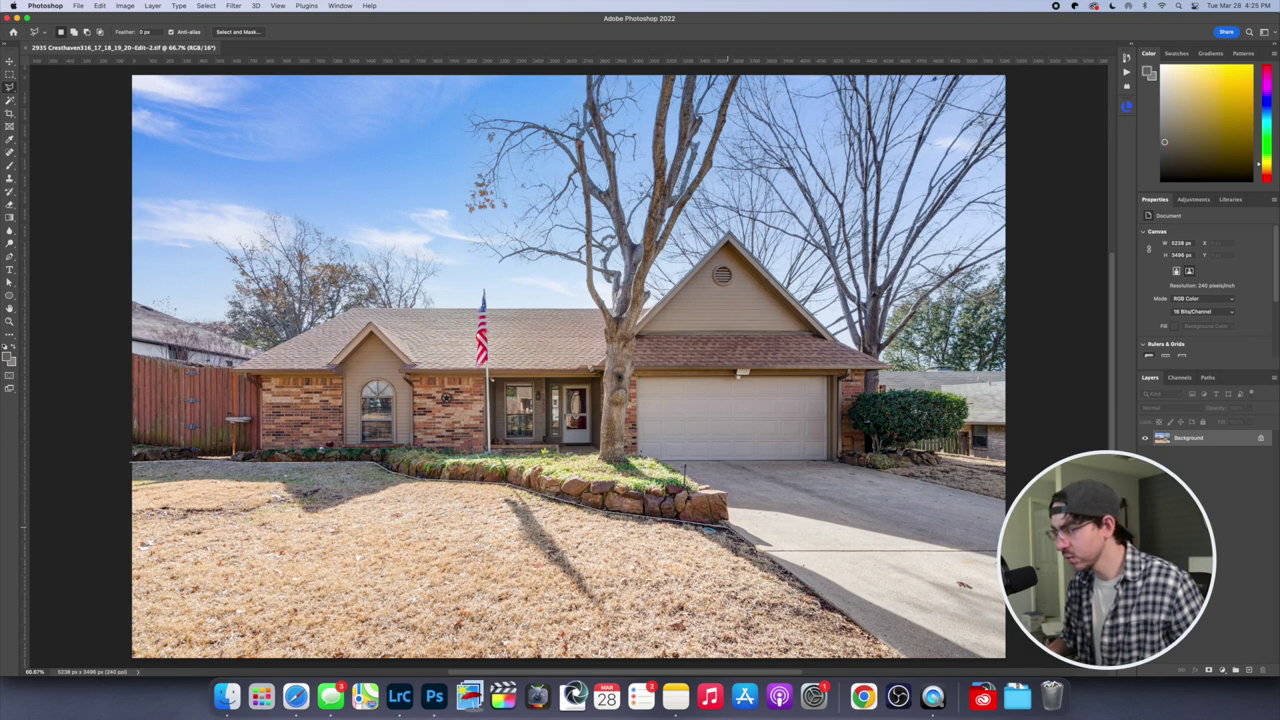
Step: Lasso the dry lawn along the stone bed and driveway edge, then fit the photo on screen
{"action": "scroll", "coordinate": [878, 640], "scroll_direction": "down", "scroll_amount": 3}
{"action": "mouse_move", "coordinate": [914, 574]}
{"action": "left_mouse_down"}
{"action": "mouse_move", "coordinate": [135, 592]}
{"action": "mouse_move", "coordinate": [88, 566]}
{"action": "mouse_move", "coordinate": [104, 435]}
{"action": "mouse_move", "coordinate": [129, 365]}
{"action": "left_mouse_up"}
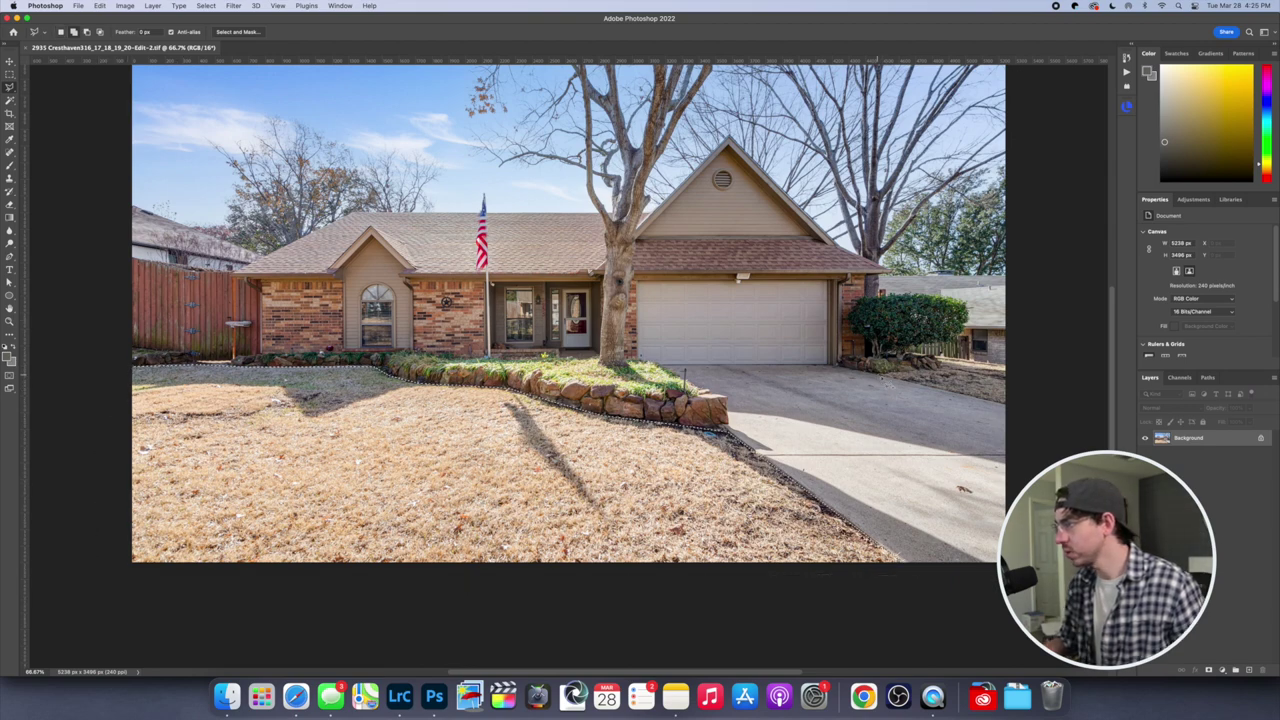
{"action": "mouse_move", "coordinate": [1026, 408]}
{"action": "left_mouse_down"}
{"action": "mouse_move", "coordinate": [1015, 372]}
{"action": "mouse_move", "coordinate": [940, 360]}
{"action": "mouse_move", "coordinate": [946, 372]}
{"action": "mouse_move", "coordinate": [879, 376]}
{"action": "left_mouse_up"}
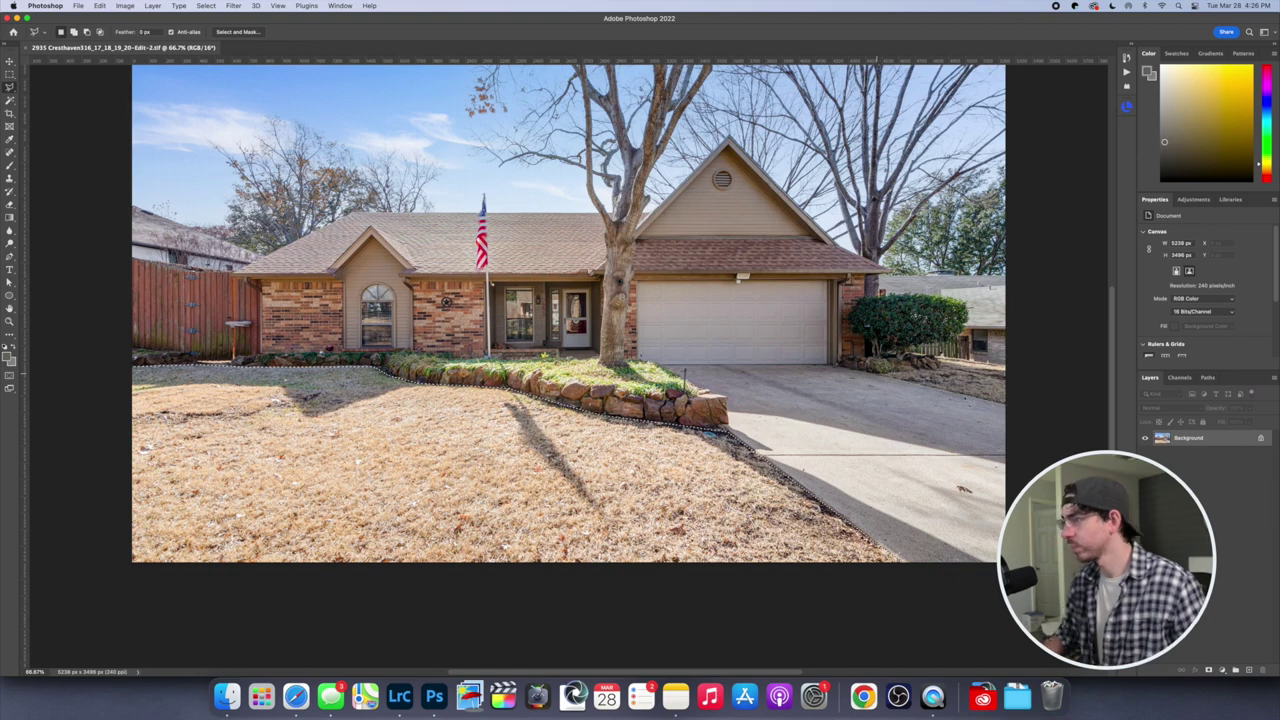
{"action": "key", "text": "super+0"}
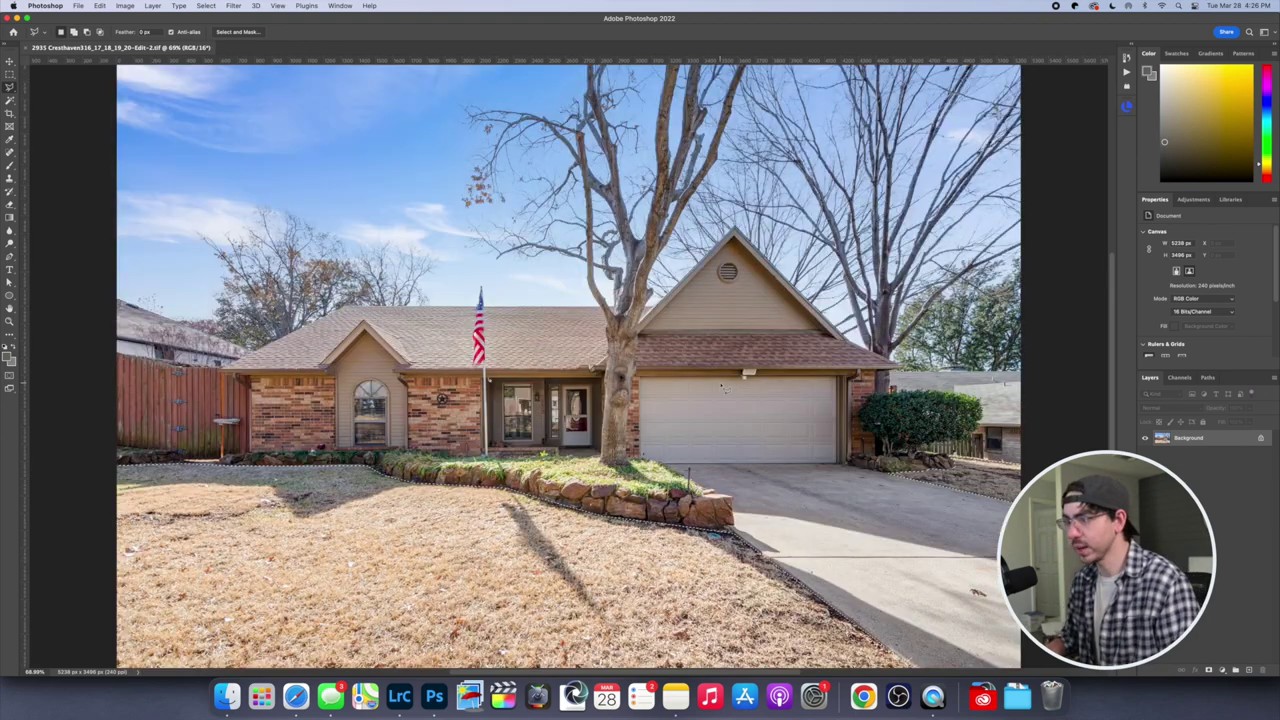
{"action": "key", "text": "super+minus"}
{"action": "key", "text": "v"}
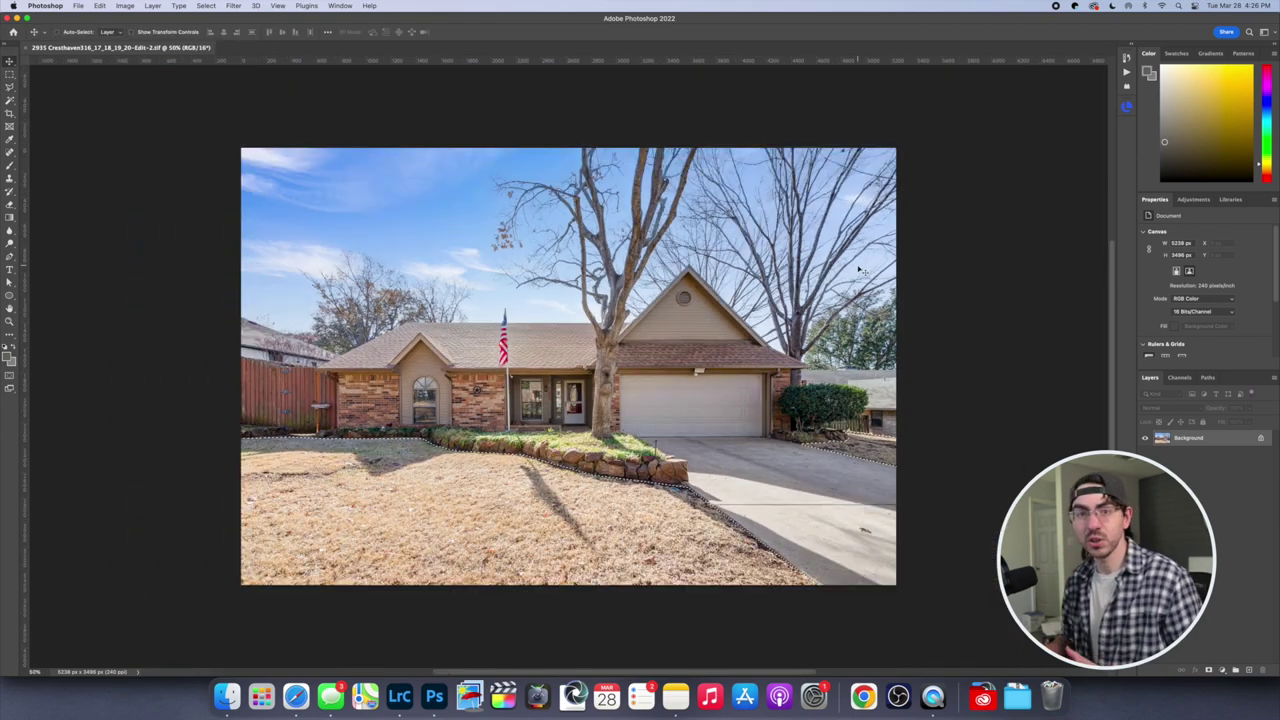
Step: Add a colorized Hue/Saturation layer on the lawn with Hue 70, Saturation 21, Lightness −39
{"action": "left_click", "coordinate": [1193, 199]}
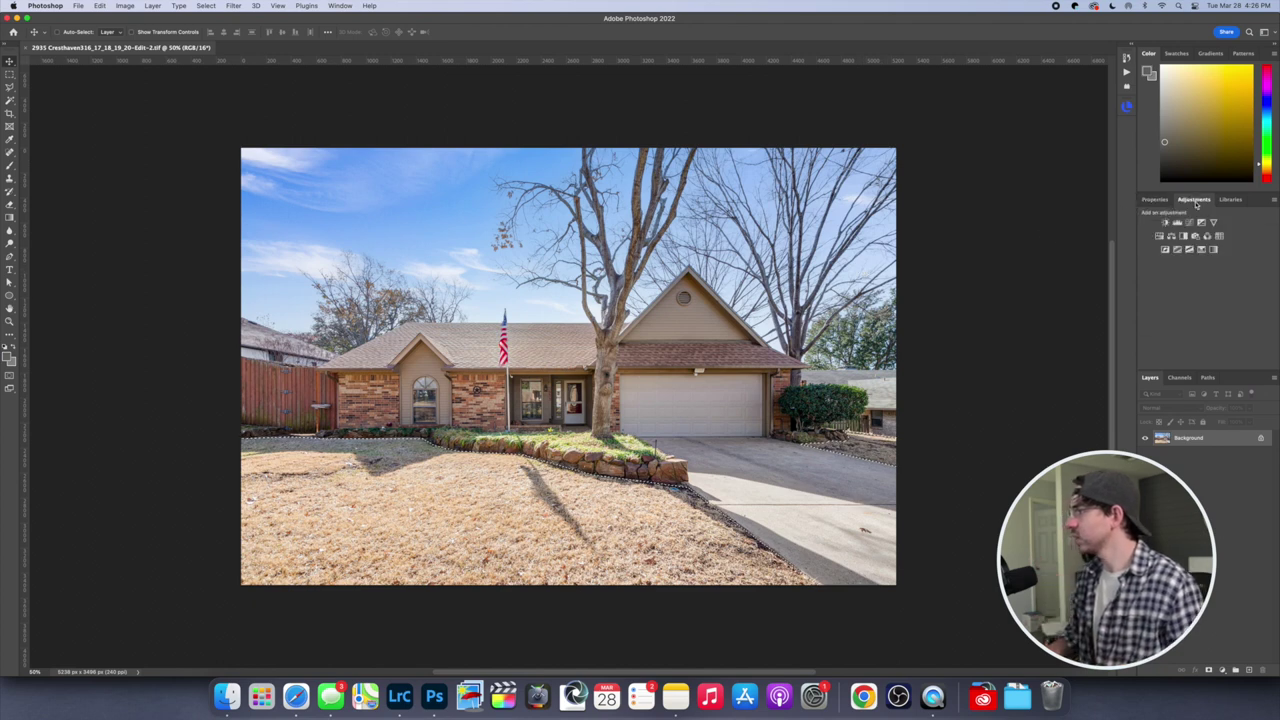
{"action": "left_click", "coordinate": [1159, 236]}
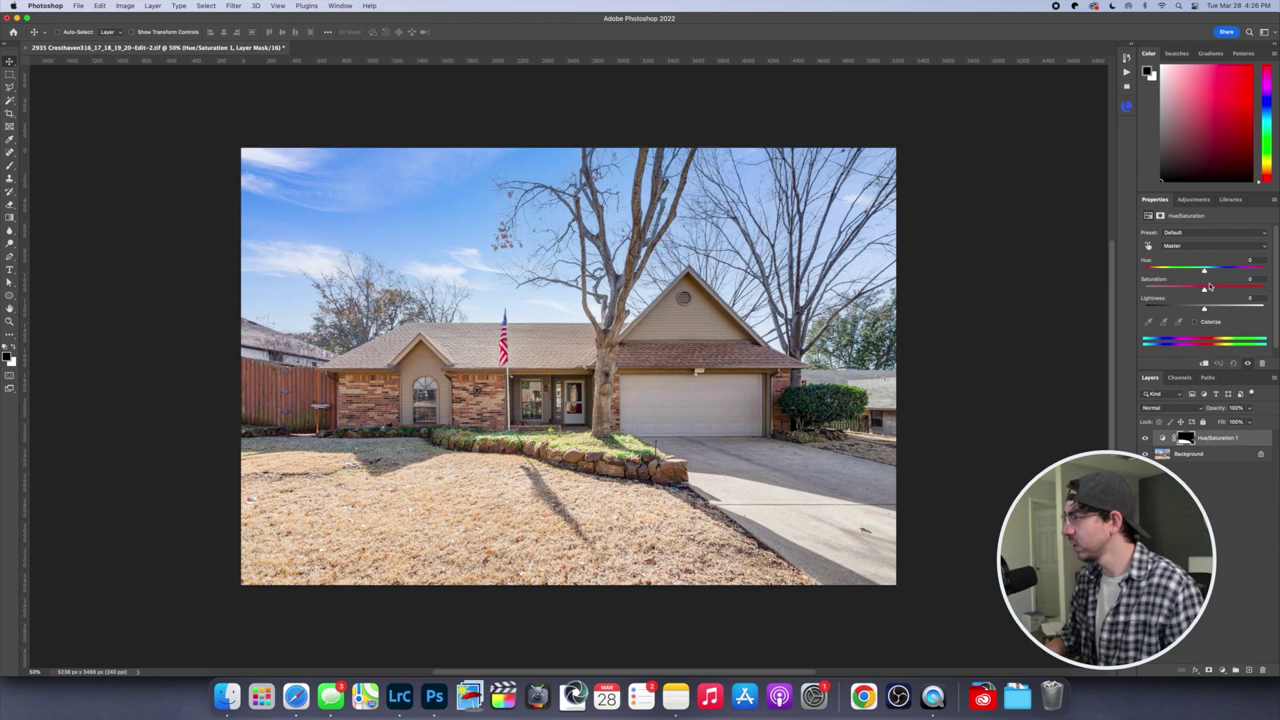
{"action": "left_click_drag", "start_coordinate": [1204, 271], "coordinate": [1146, 272]}
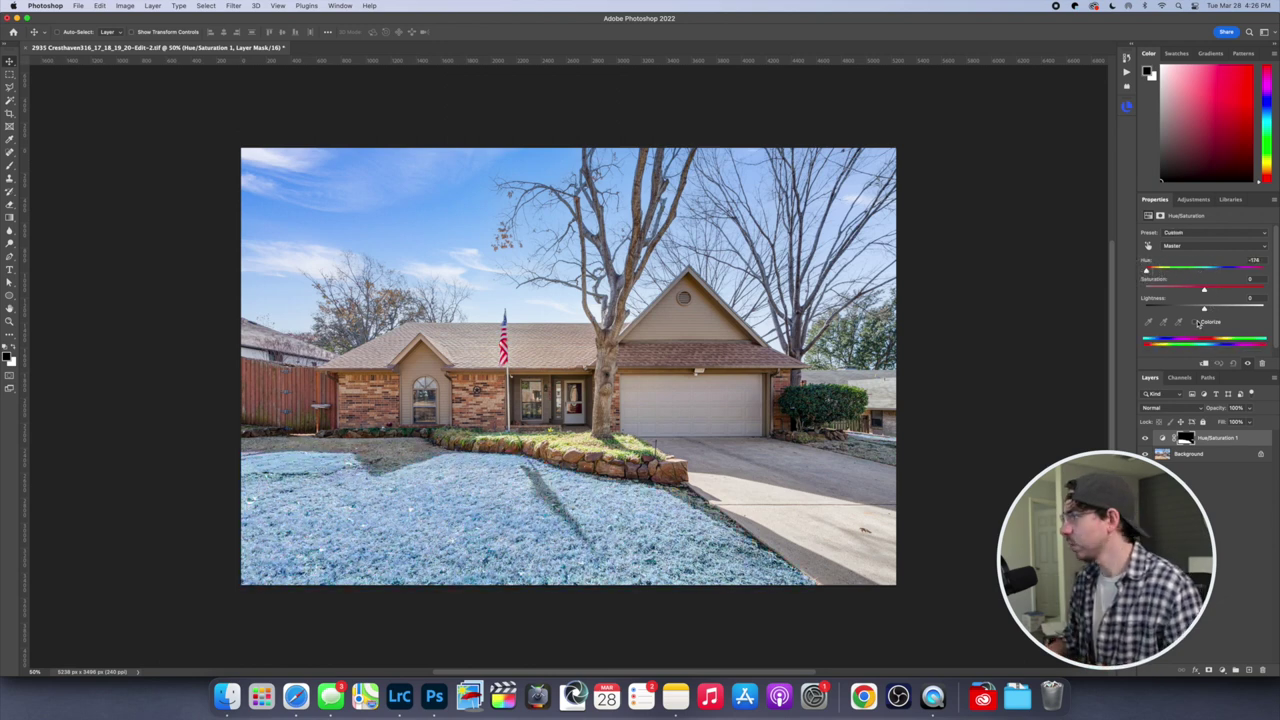
{"action": "left_click", "coordinate": [1195, 323]}
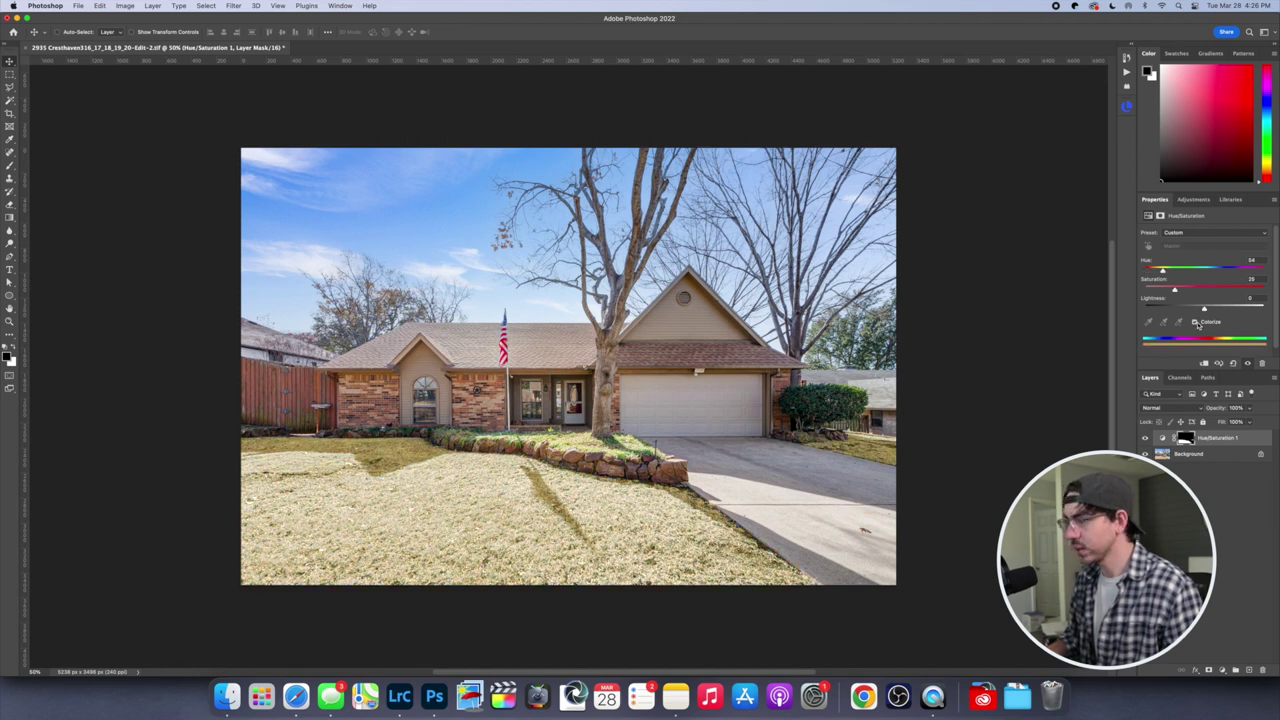
{"action": "left_click_drag", "start_coordinate": [1162, 271], "coordinate": [1169, 272]}
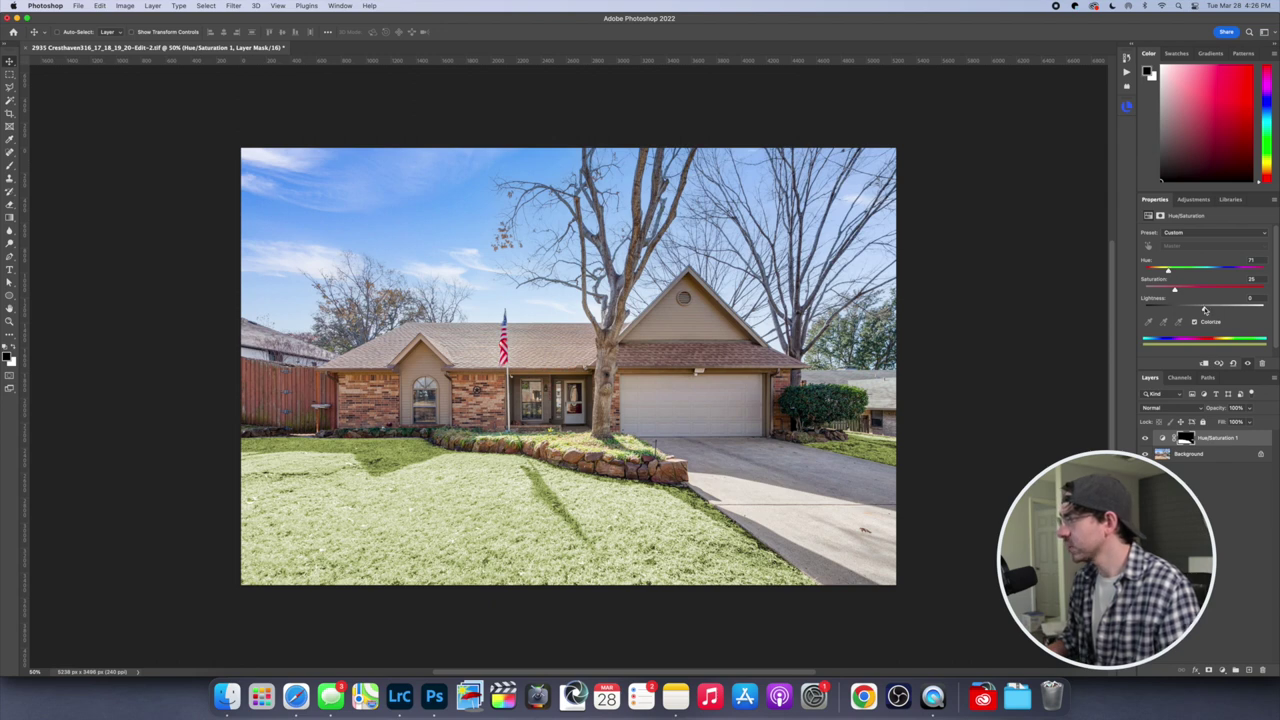
{"action": "left_click_drag", "start_coordinate": [1205, 311], "coordinate": [1189, 310]}
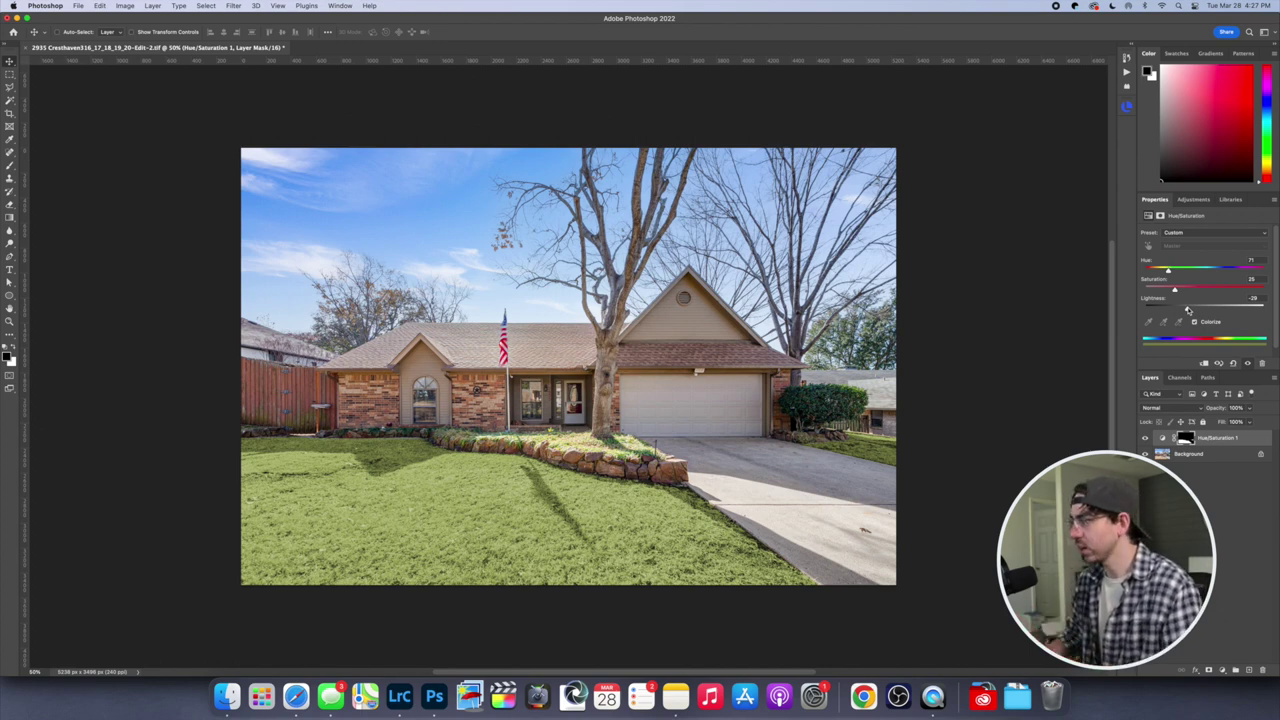
{"action": "left_click_drag", "start_coordinate": [1175, 290], "coordinate": [1181, 310]}
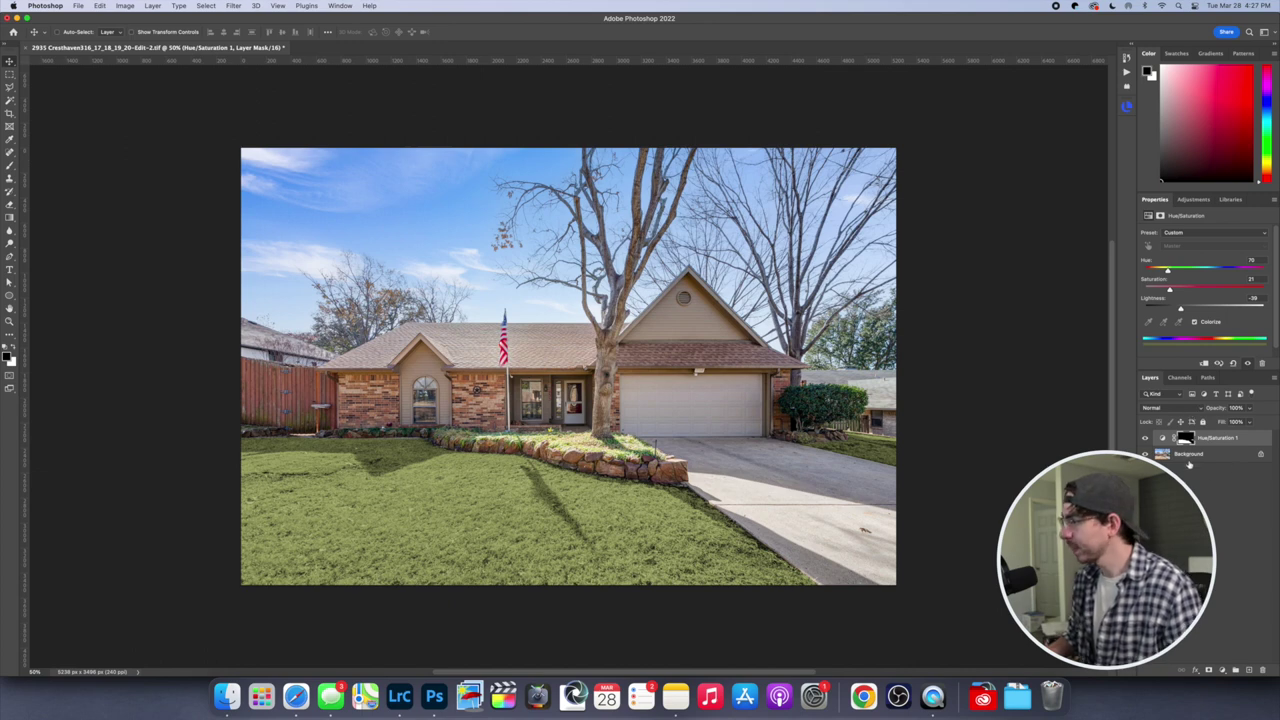
Step: Feather the Hue/Saturation lawn mask edge by about 1.6 px to blend it with the driveway
{"action": "left_click", "coordinate": [1160, 217]}
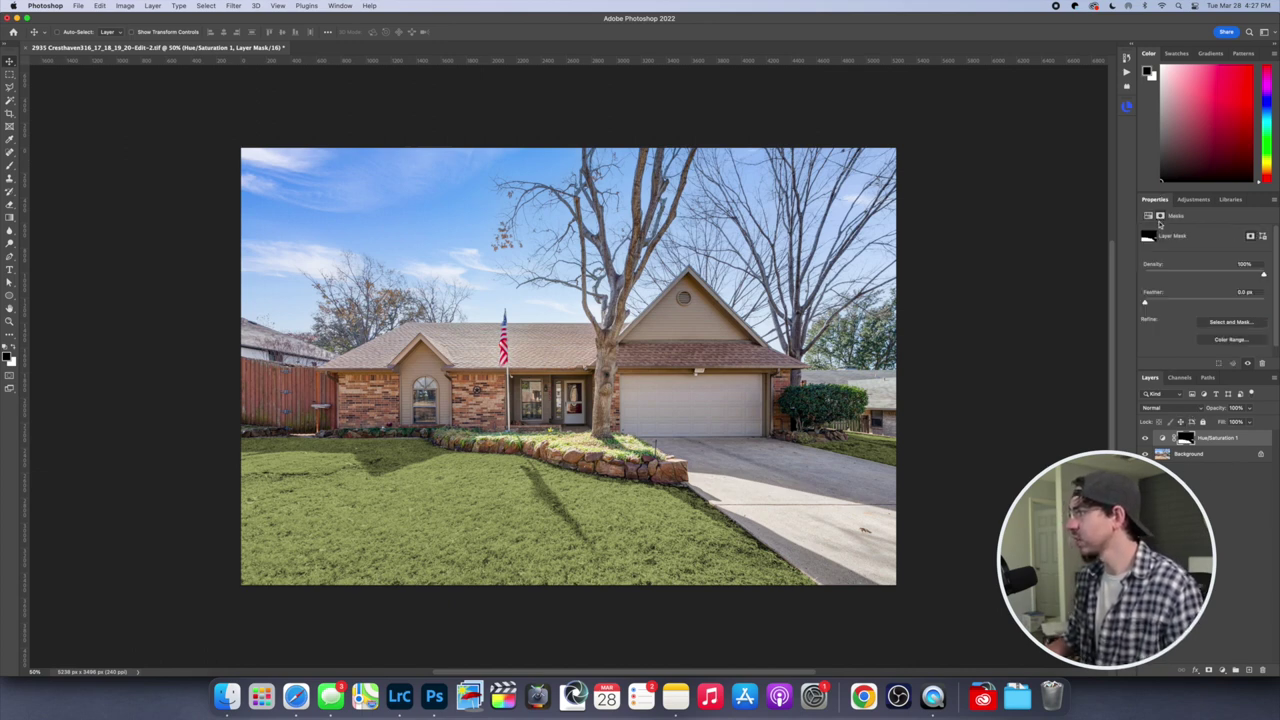
{"action": "left_click_drag", "start_coordinate": [1154, 302], "coordinate": [1157, 302]}
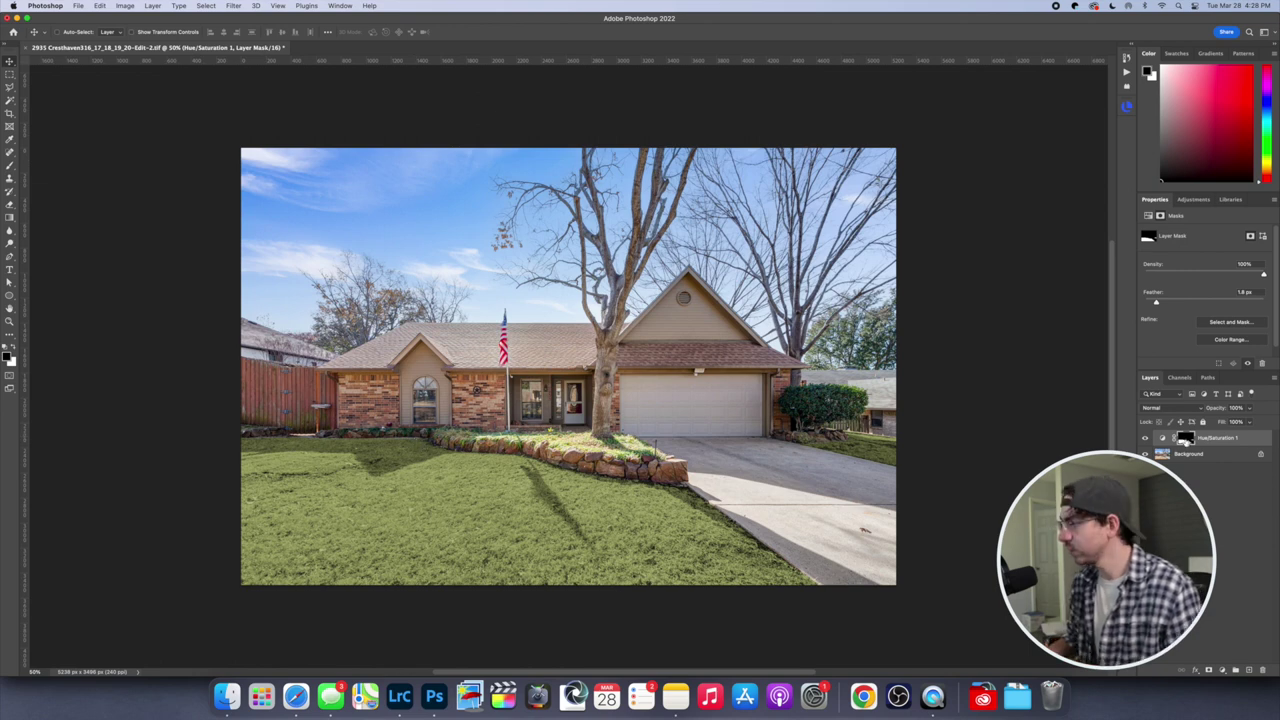
{"action": "key", "text": "b"}
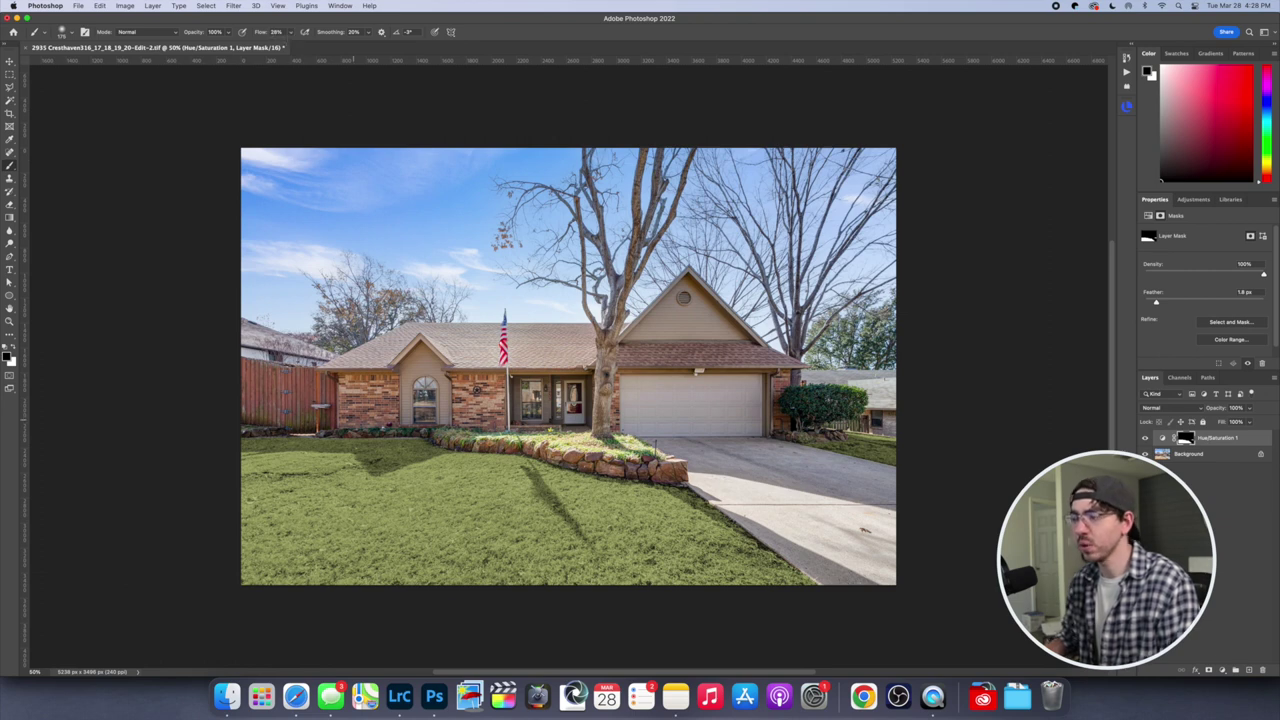
Step: Check the soft 200 px, 0% hardness brush settings, then save the green-lawn TIFF
{"action": "right_click", "coordinate": [369, 470]}
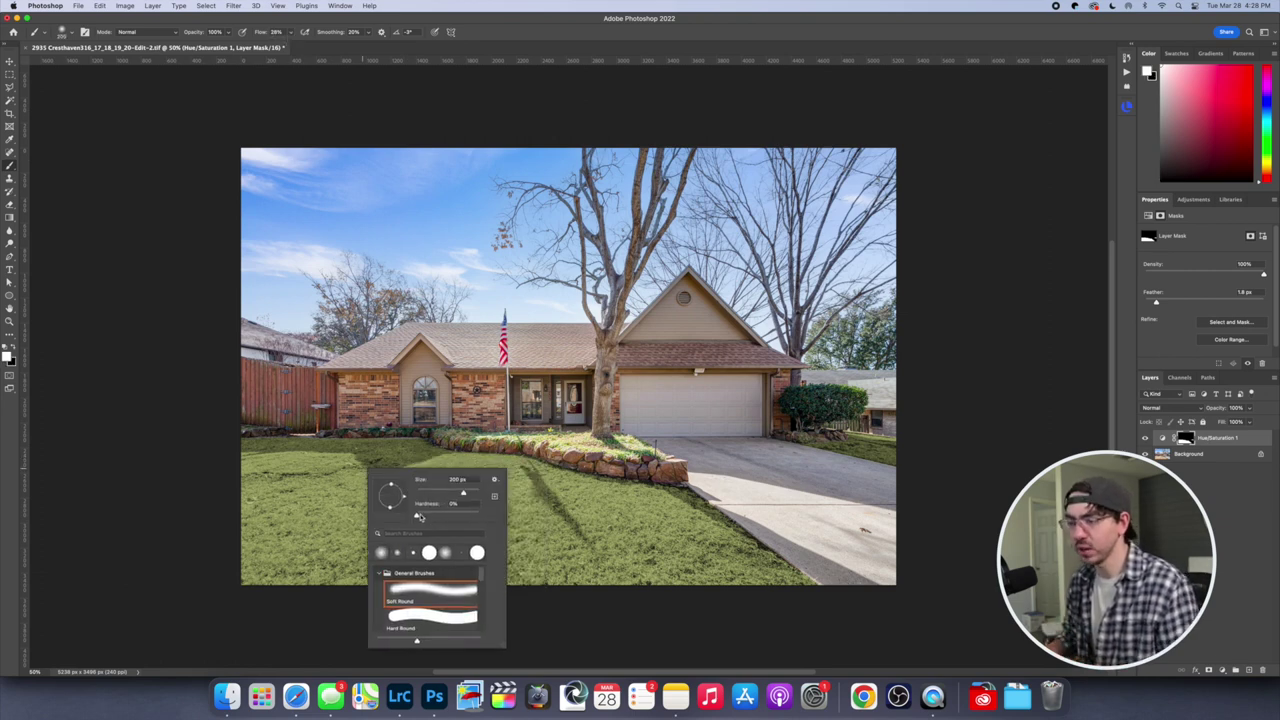
{"action": "left_click", "coordinate": [350, 468]}
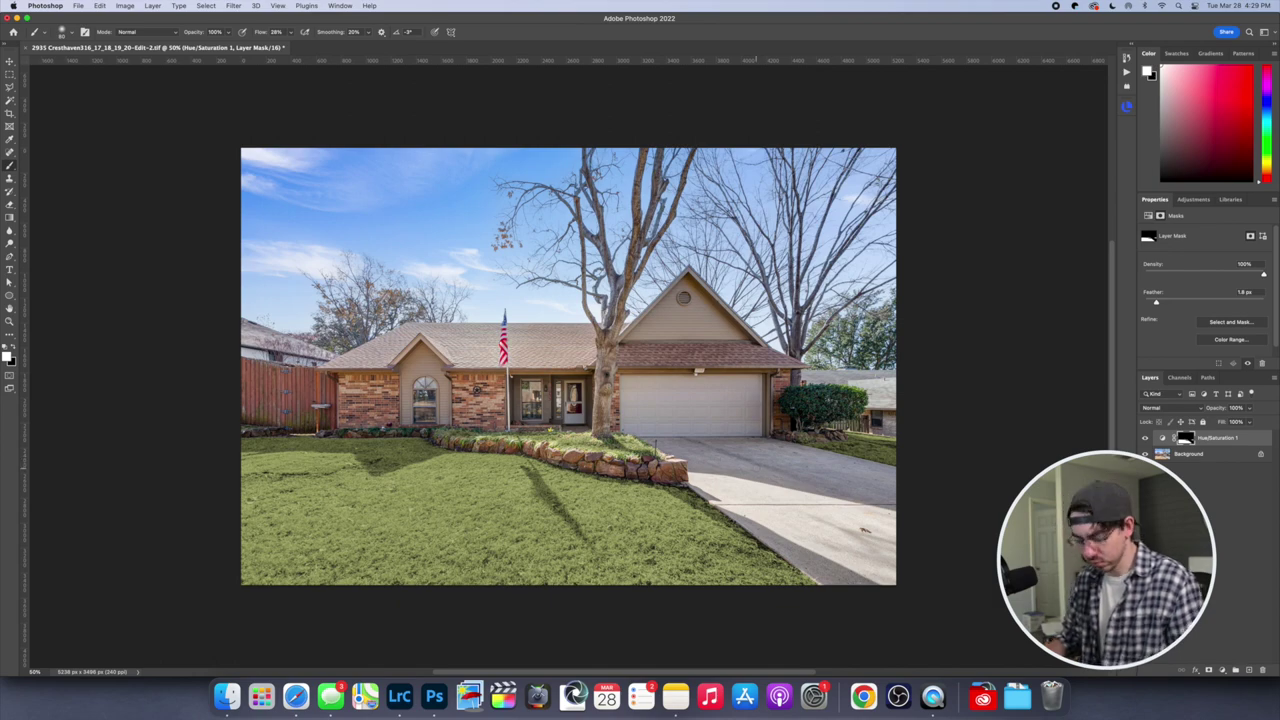
{"action": "key", "text": "super+s"}
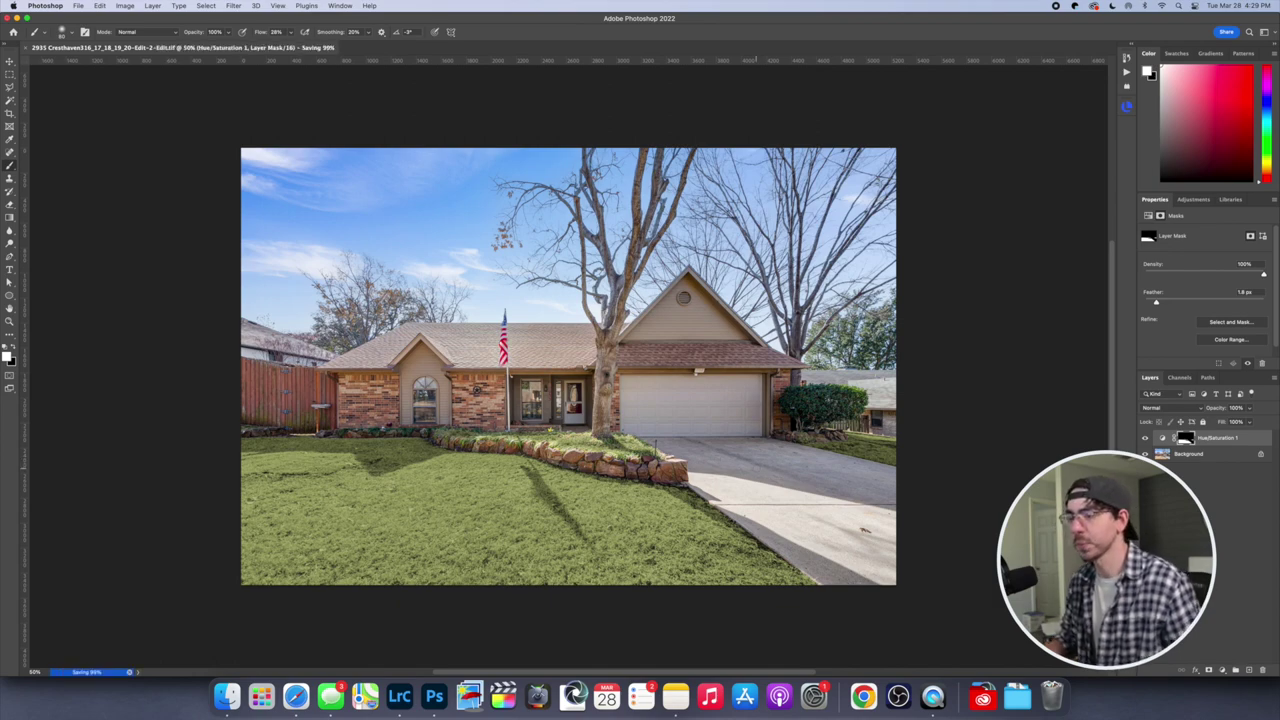